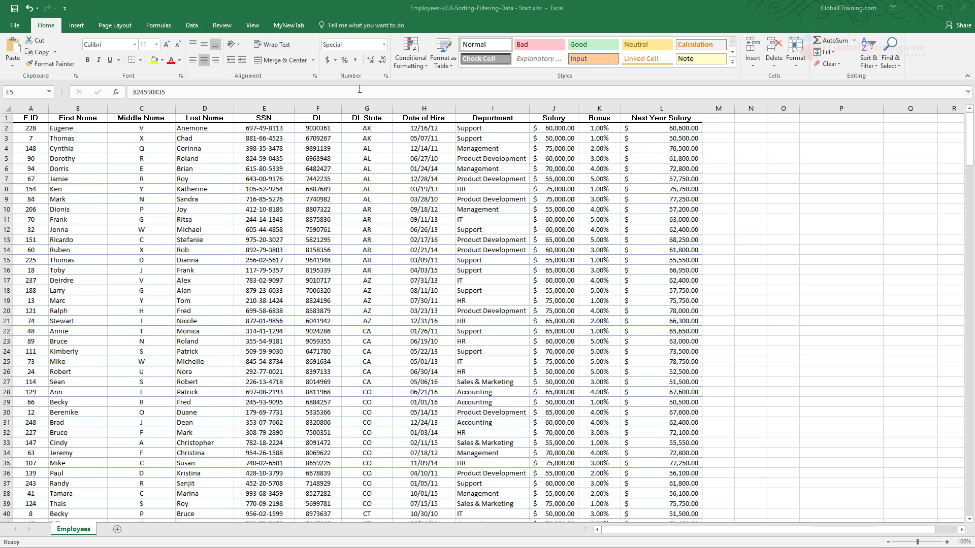
# Step: Turn on filtering for the header row of the employee table
pyautogui.click(876, 71)
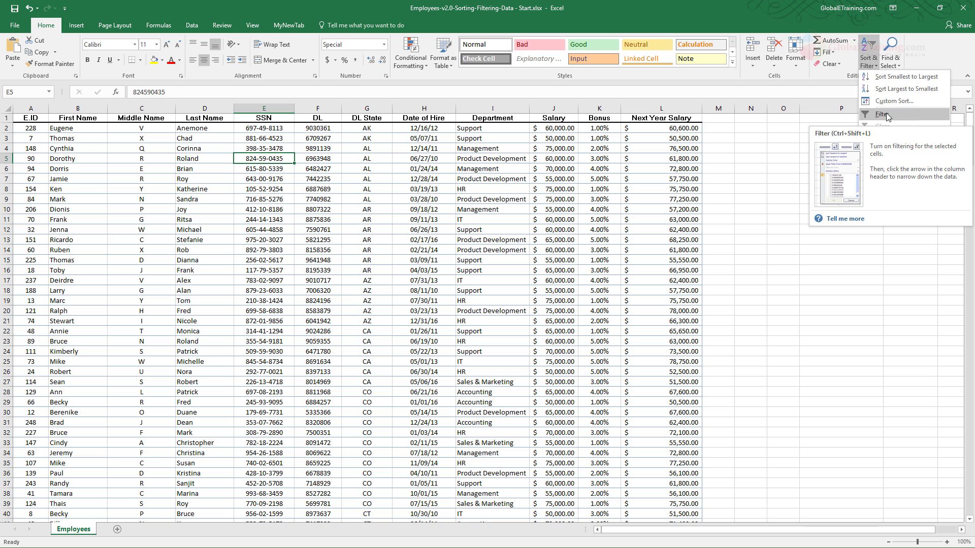
pyautogui.click(221, 7)
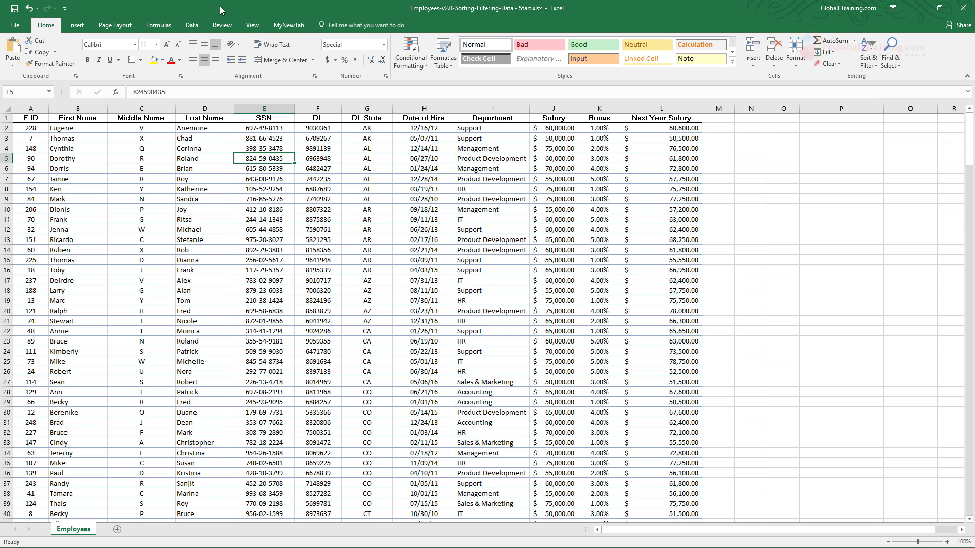
pyautogui.click(191, 26)
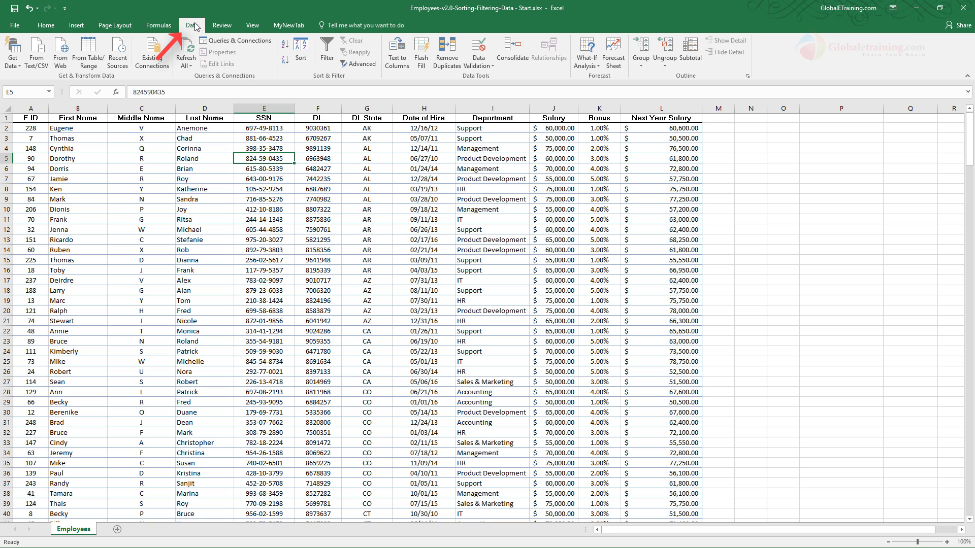
pyautogui.click(320, 63)
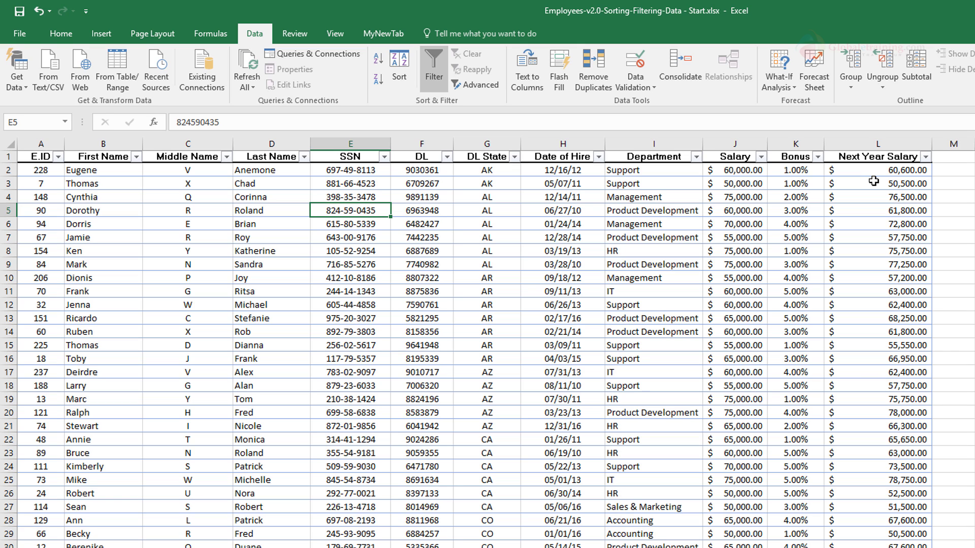
# Step: Examine the sort and filter options of each column from First Name through Date of Hire
pyautogui.click(138, 157)
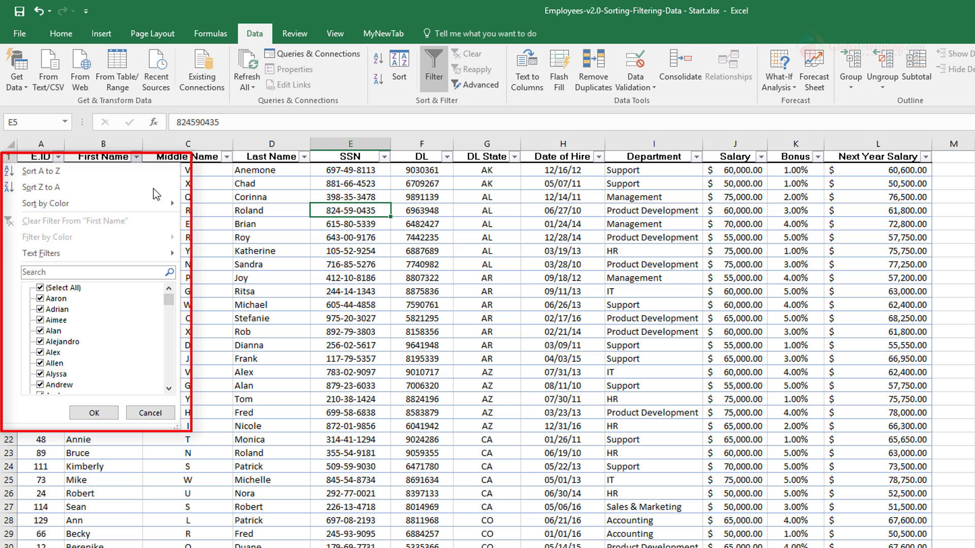
pyautogui.press('Escape')
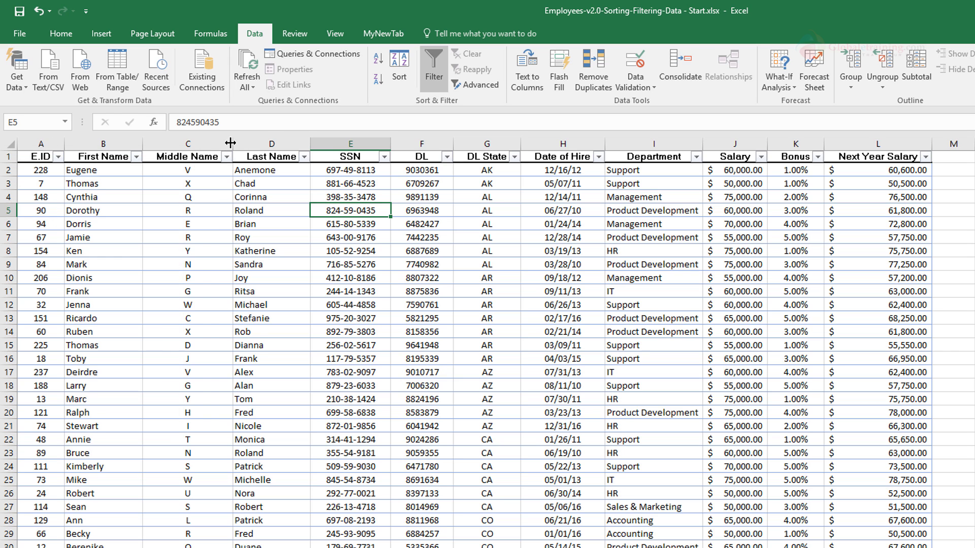
pyautogui.click(226, 157)
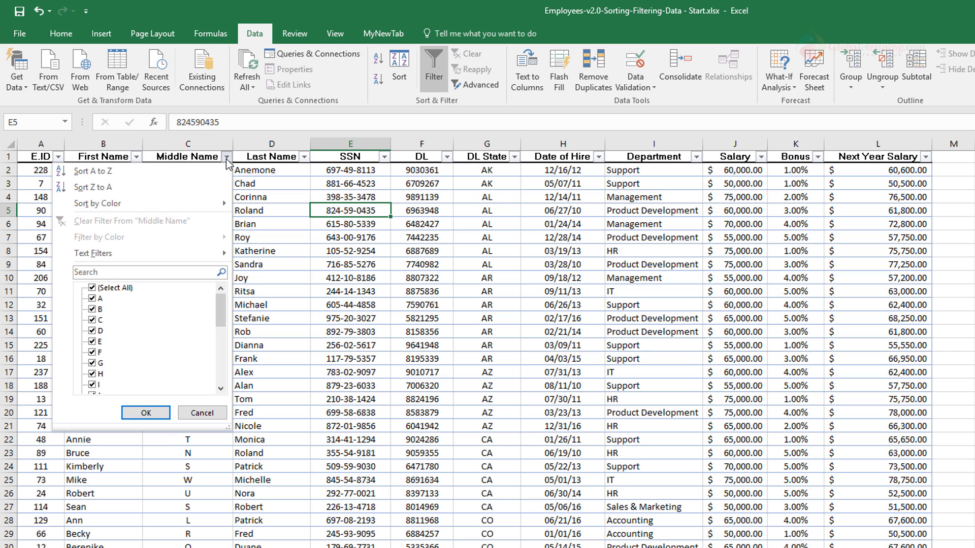
pyautogui.click(304, 156)
pyautogui.click(304, 156)
pyautogui.click(384, 157)
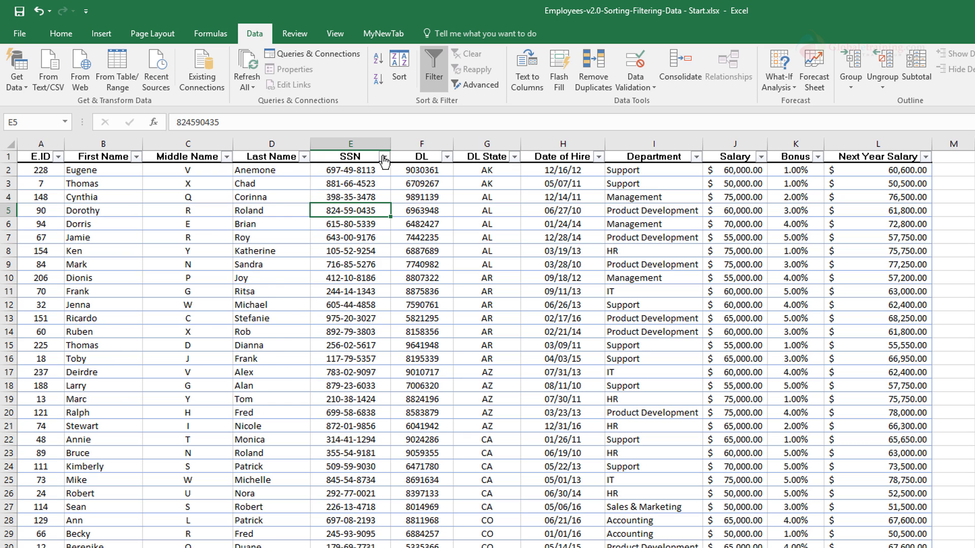
pyautogui.click(384, 158)
pyautogui.click(447, 157)
pyautogui.click(447, 158)
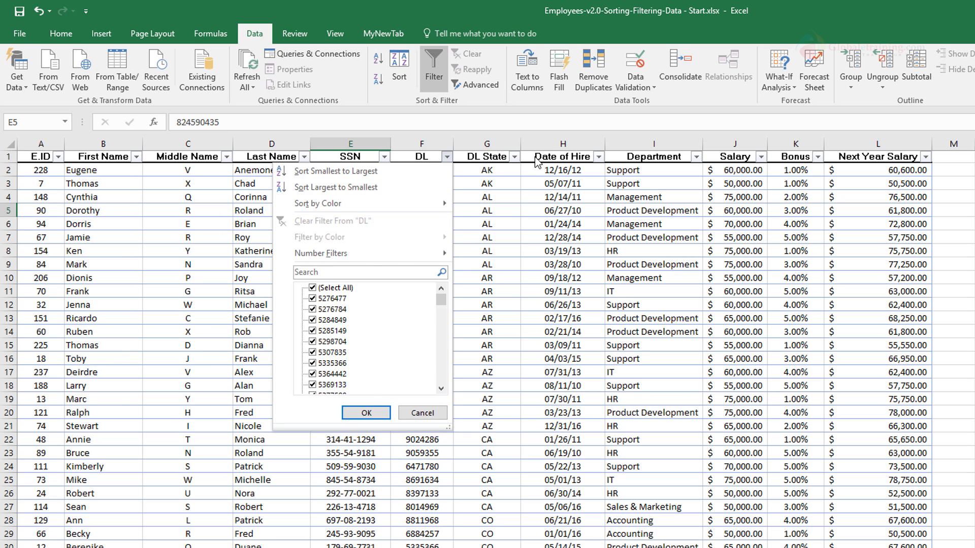
pyautogui.click(514, 157)
pyautogui.click(514, 157)
pyautogui.click(597, 157)
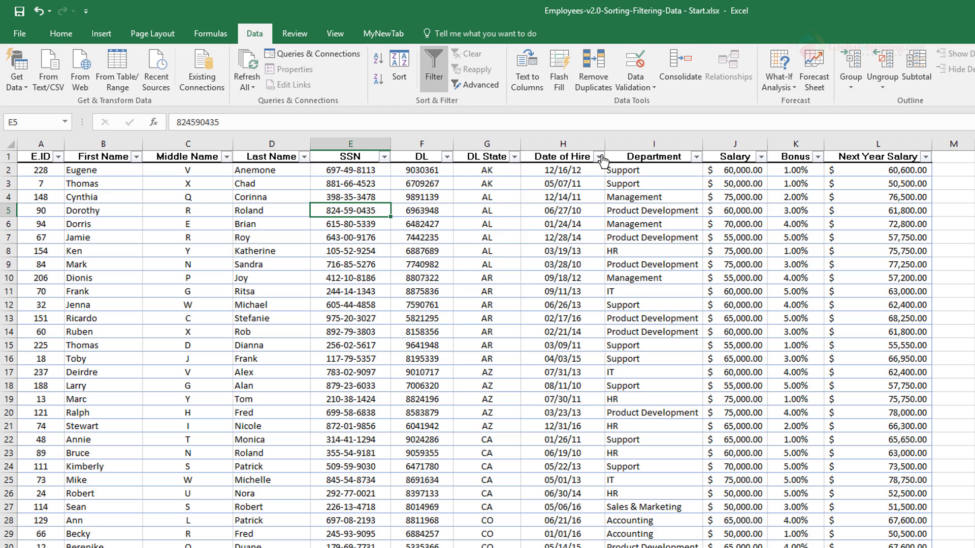
pyautogui.click(599, 157)
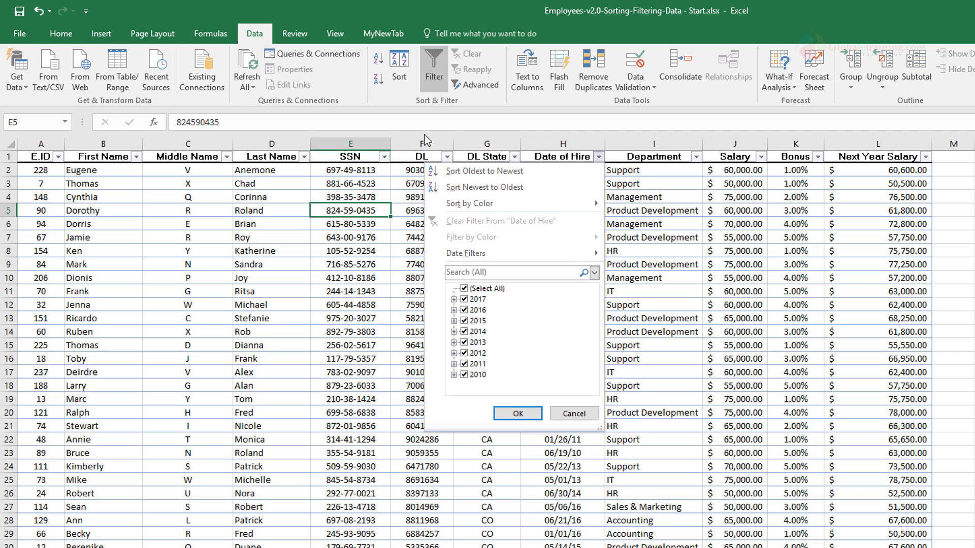
pyautogui.click(356, 114)
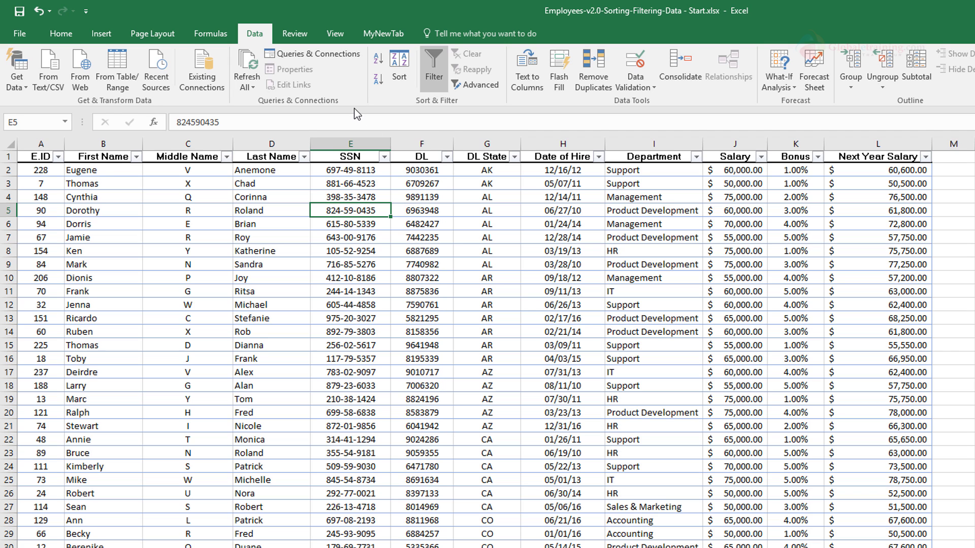
# Step: Sort the table by First Name from A to Z, and re-sort it from Z to A
pyautogui.click(137, 157)
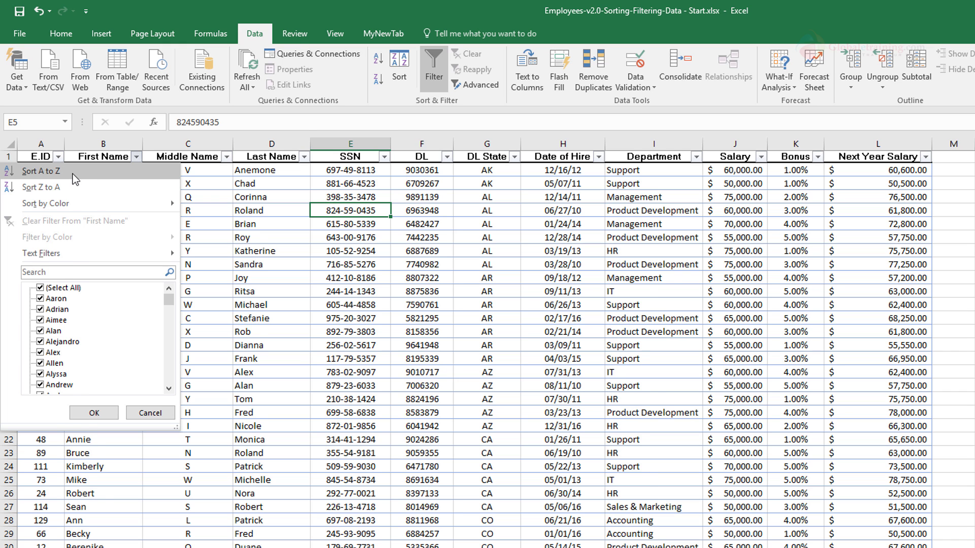
pyautogui.click(55, 175)
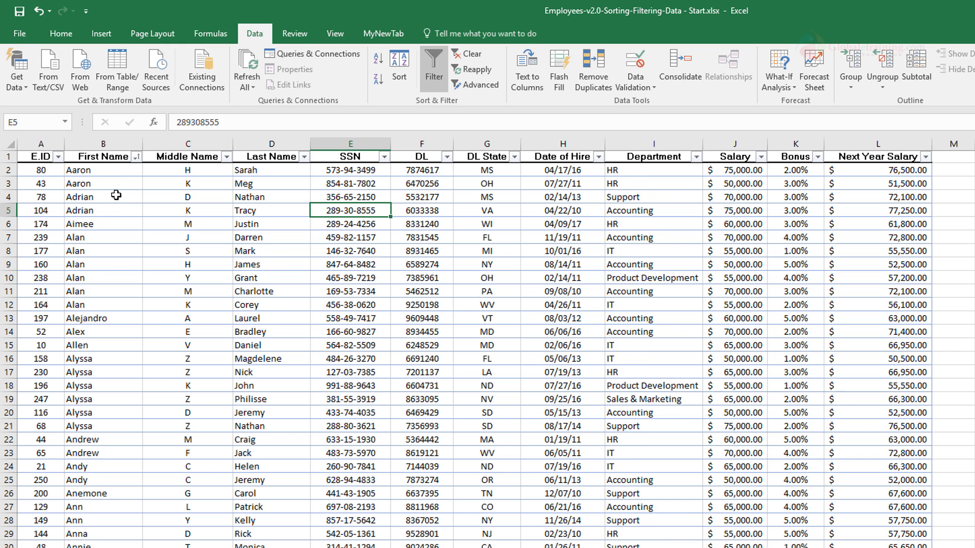
pyautogui.click(136, 157)
pyautogui.click(53, 188)
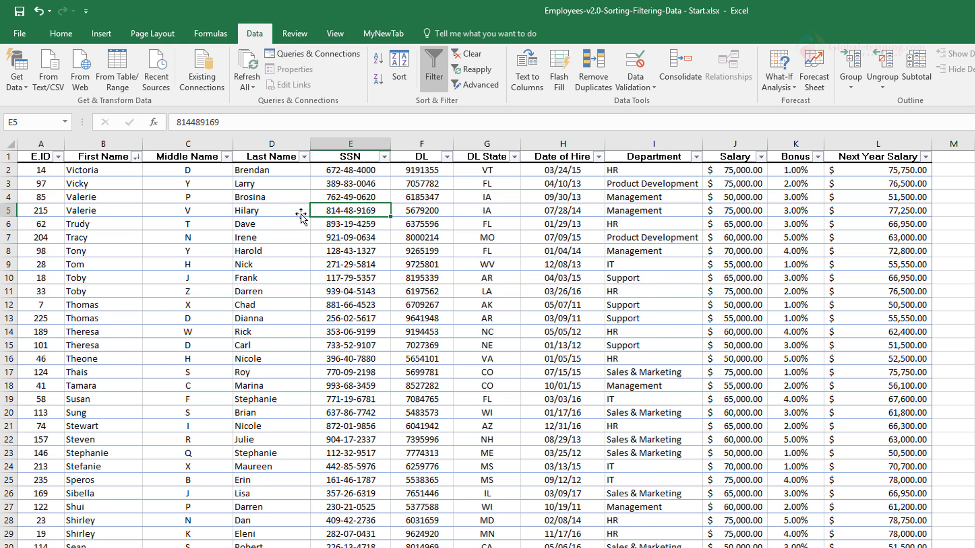
# Step: Sort the table by Last Name from A to Z, and re-sort it from Z to A
pyautogui.click(304, 157)
pyautogui.click(178, 173)
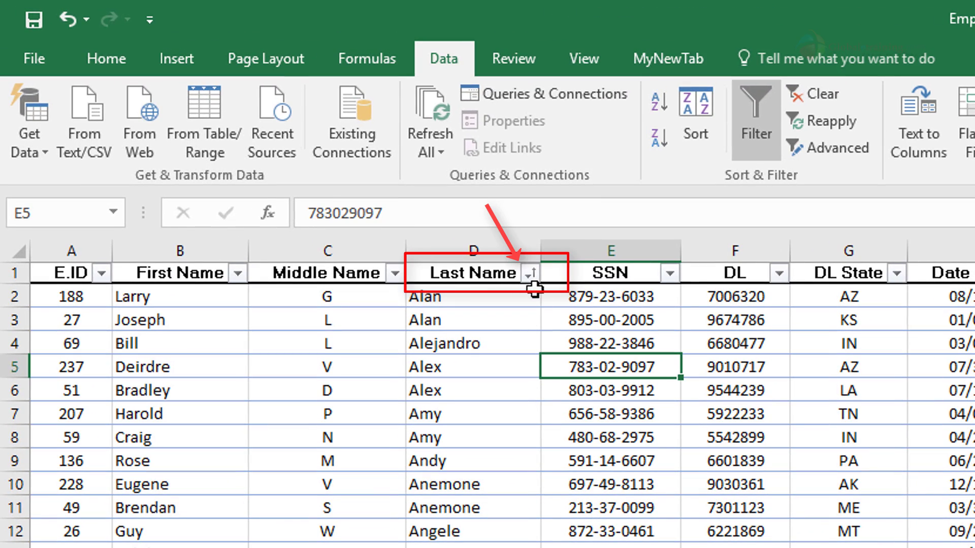
pyautogui.click(530, 275)
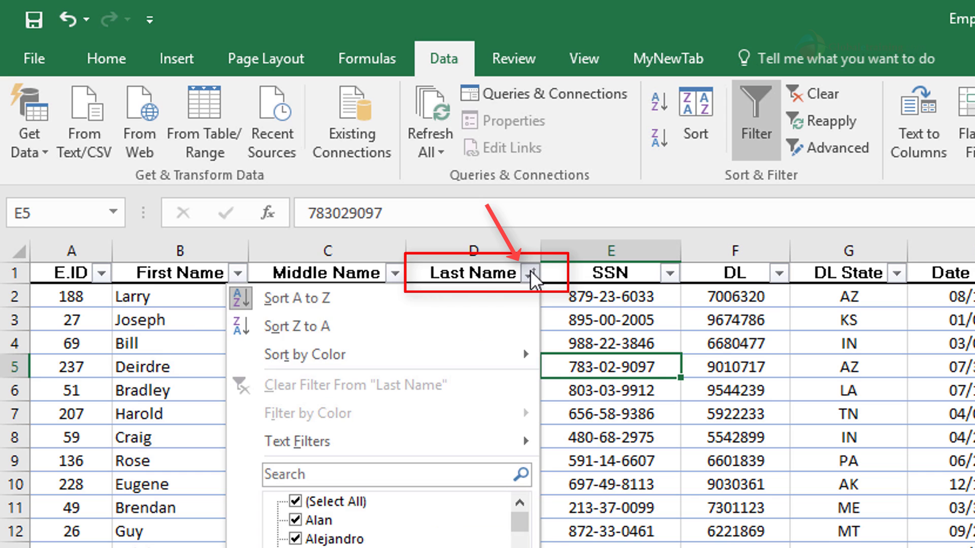
pyautogui.click(279, 325)
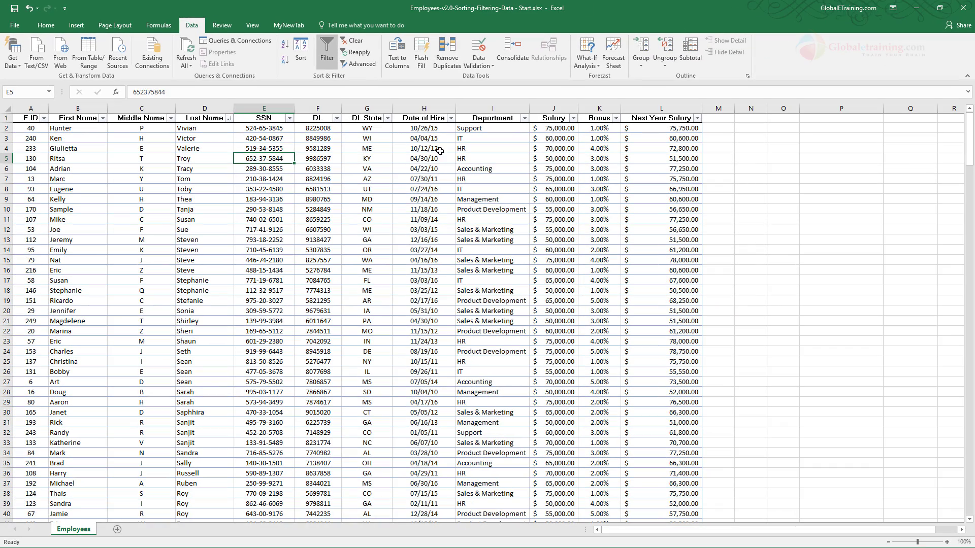
# Step: Sort the table by Date of Hire from oldest to newest, and re-sort it from newest to oldest
pyautogui.click(451, 118)
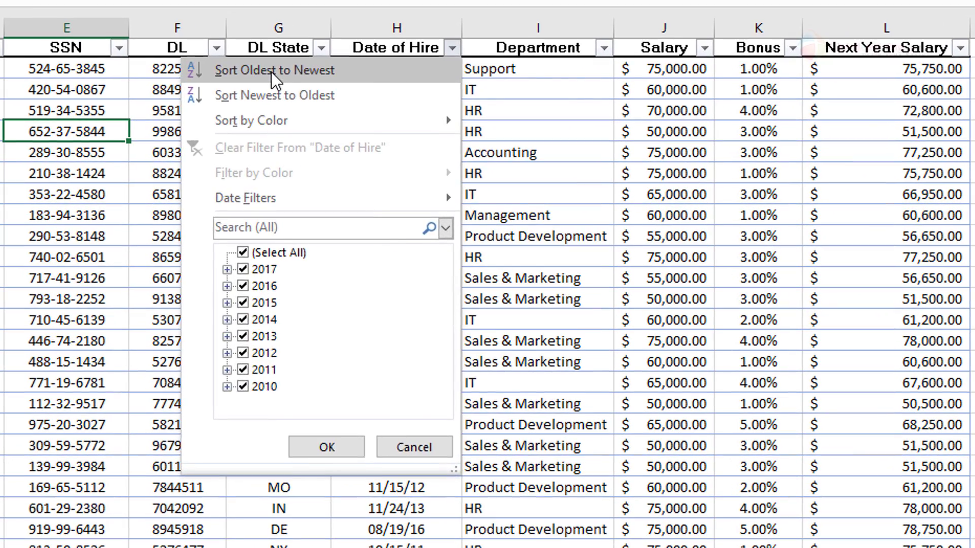
pyautogui.click(355, 122)
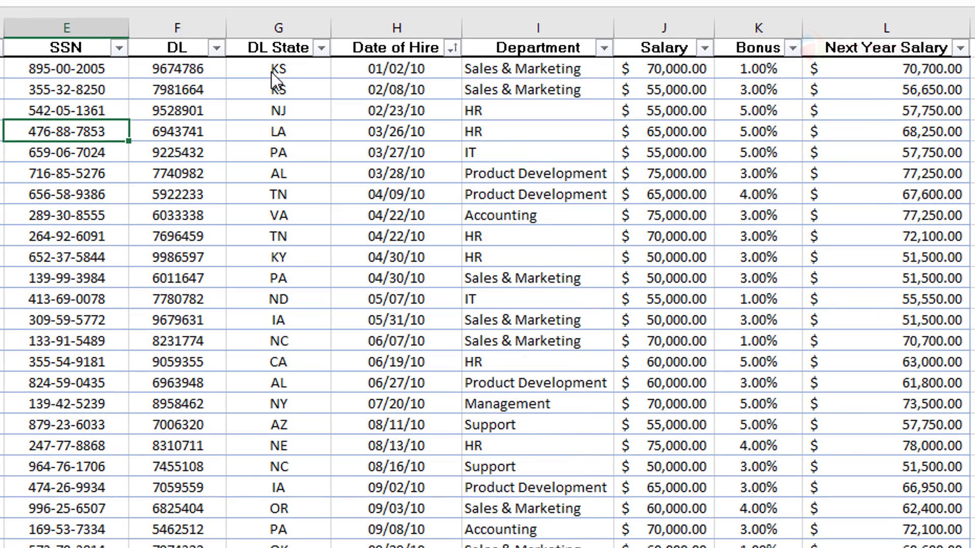
pyautogui.click(450, 48)
pyautogui.click(299, 101)
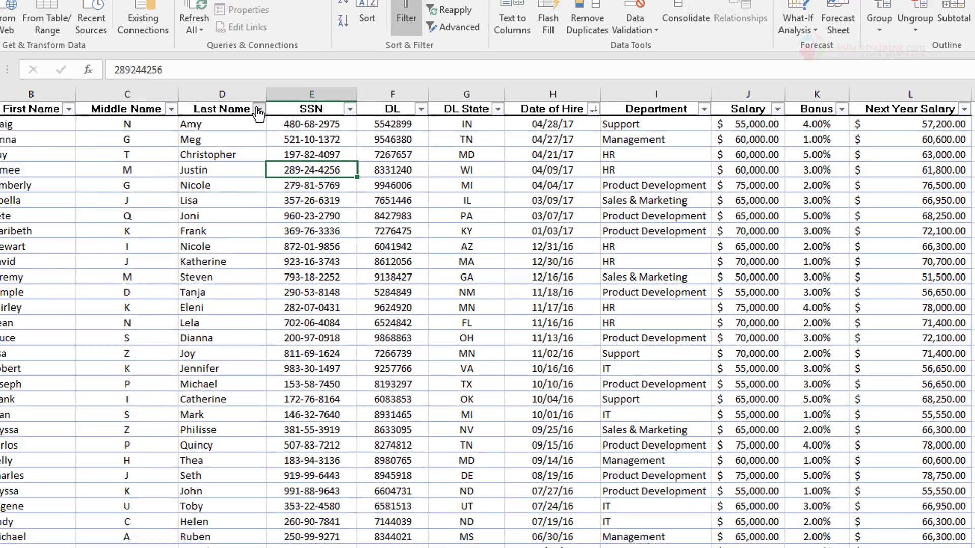
# Step: Filter the Last Name column to exclude the first, third, fourth and fifth names in its value list
pyautogui.click(316, 124)
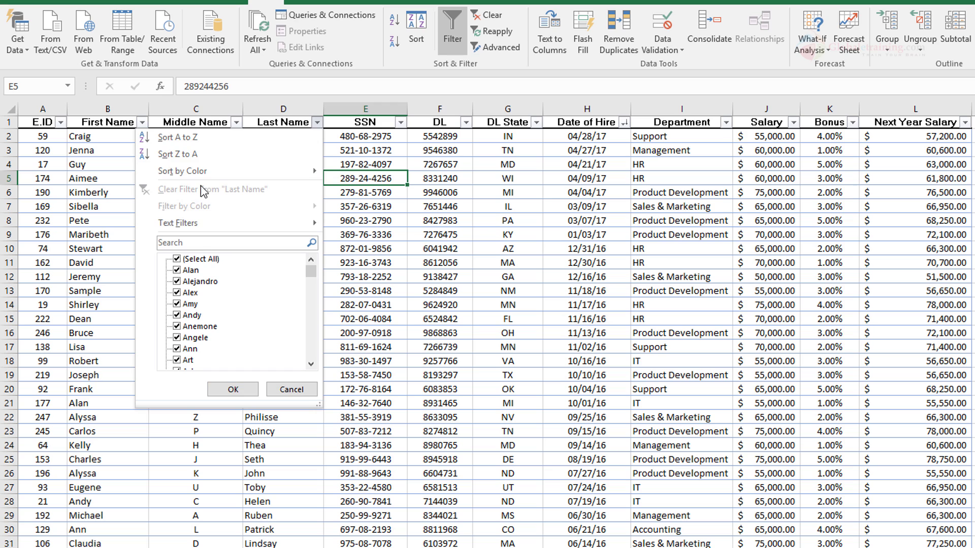
pyautogui.click(177, 271)
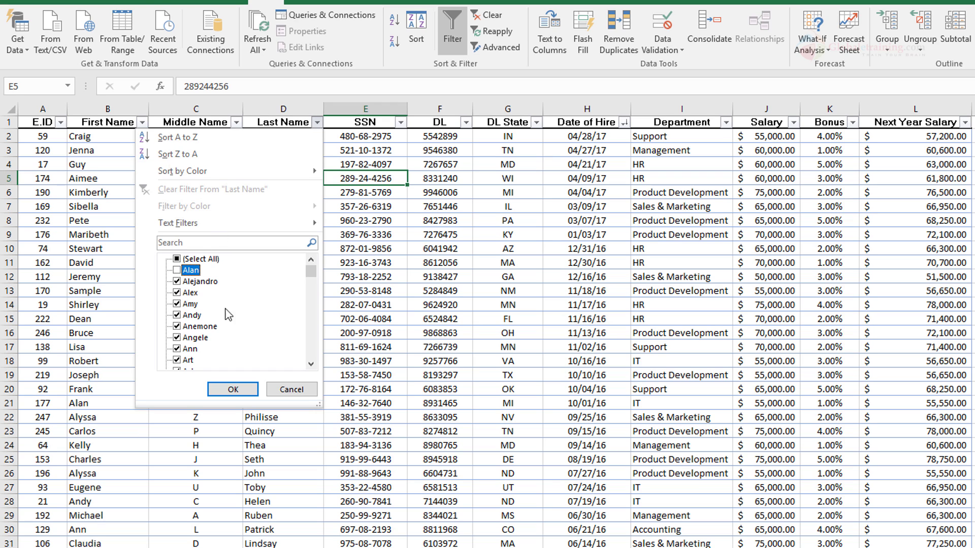
pyautogui.click(177, 293)
pyautogui.click(178, 304)
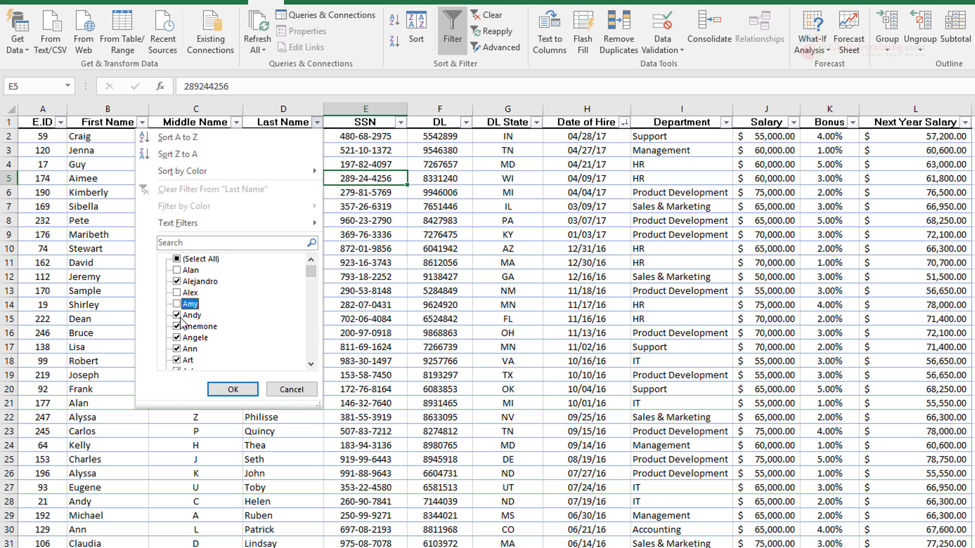
pyautogui.click(231, 390)
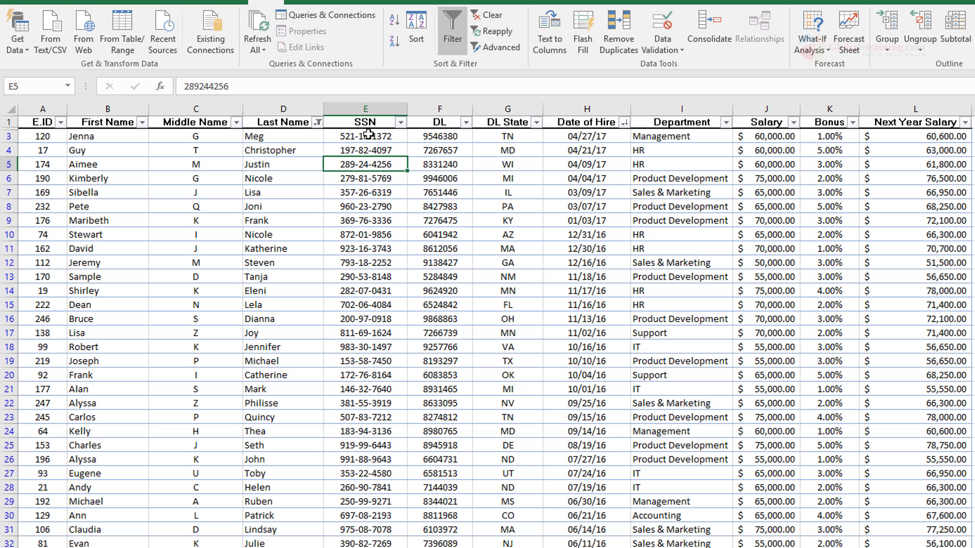
# Step: Clear the filter from the Last Name column
pyautogui.click(318, 122)
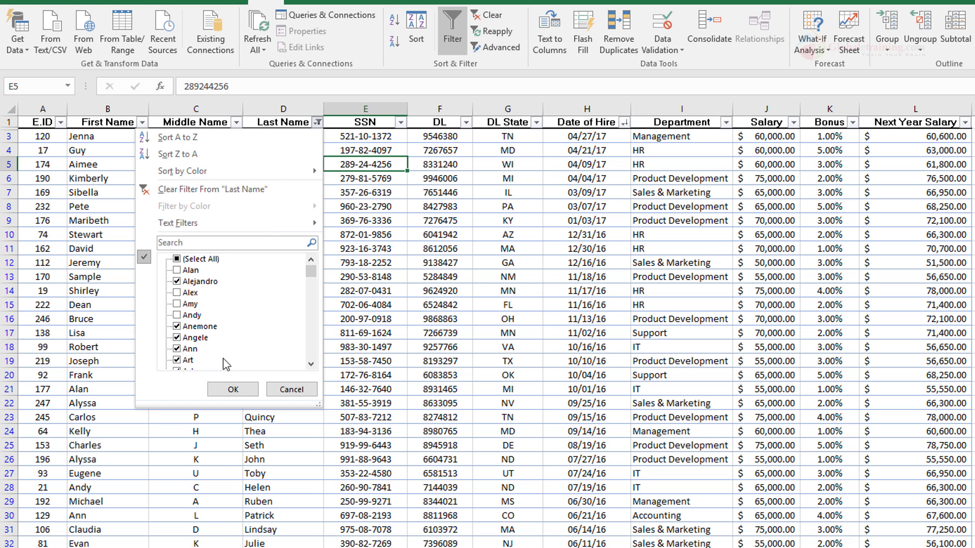
pyautogui.click(183, 259)
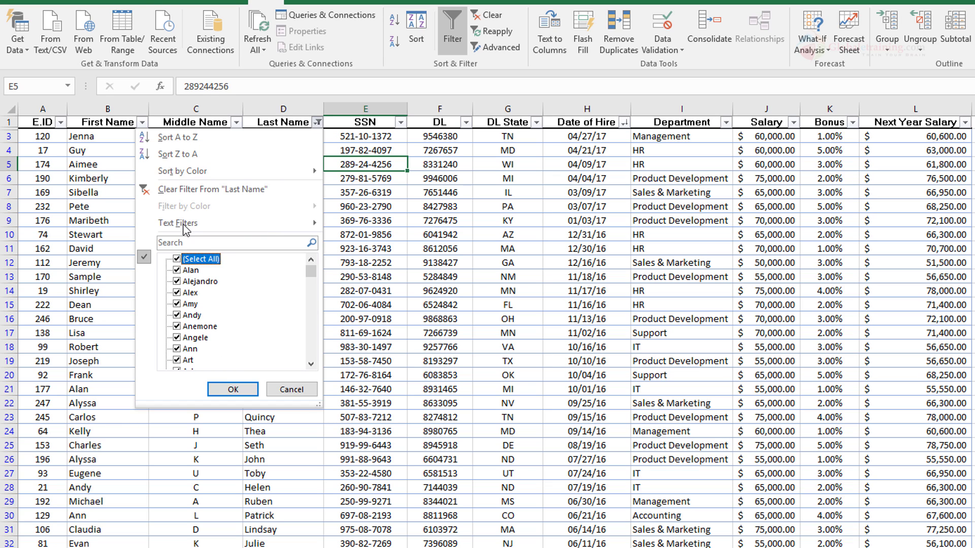
pyautogui.click(186, 196)
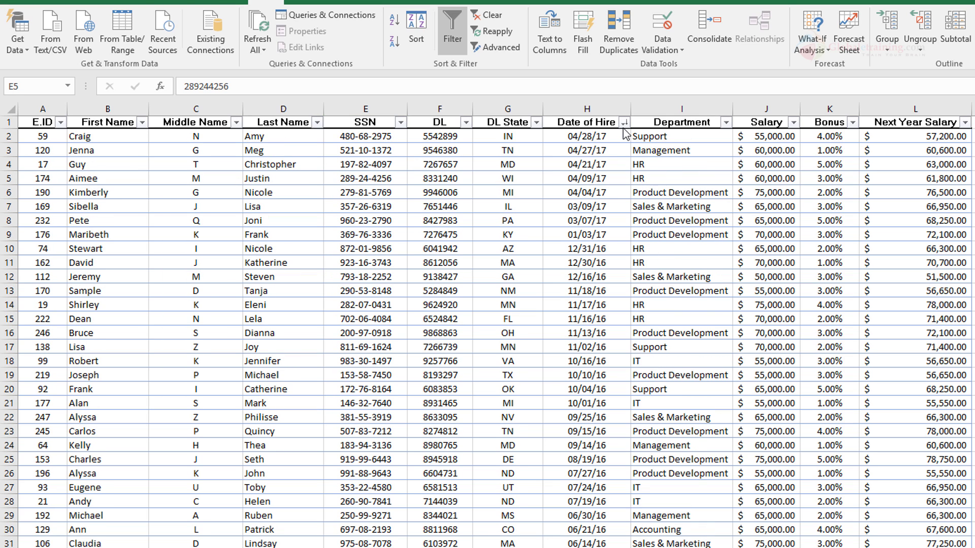
# Step: Filter the Date of Hire column to show only 2010, excluding the years 2011 through 2017
pyautogui.click(624, 122)
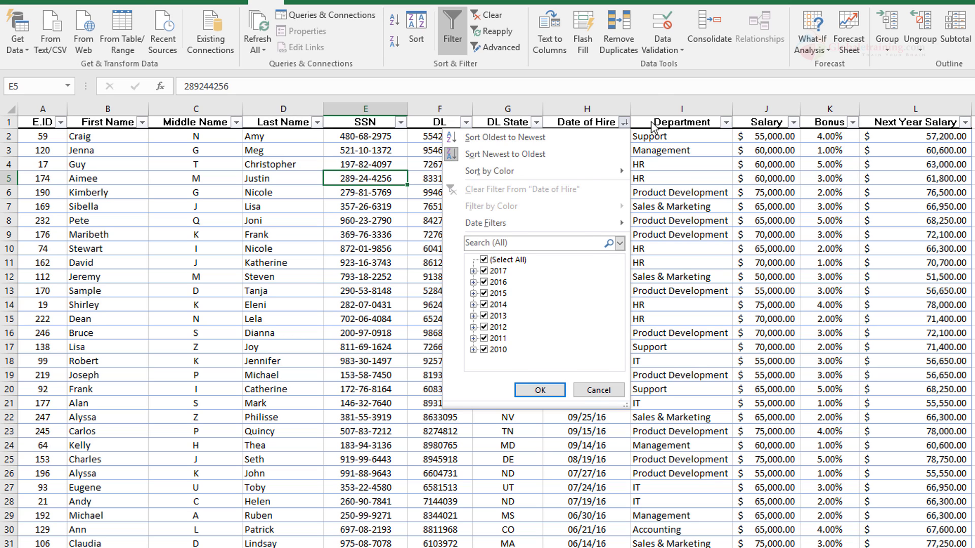
pyautogui.click(662, 91)
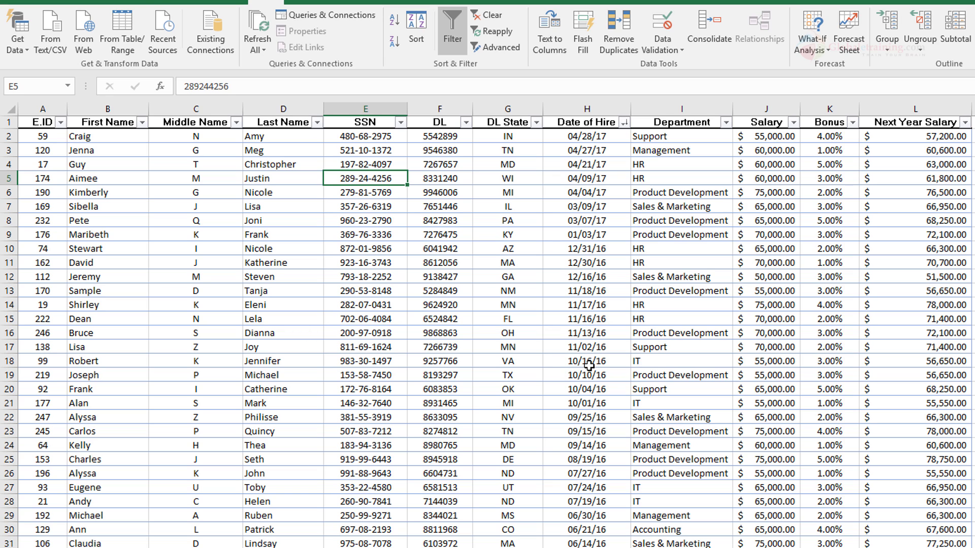
pyautogui.click(624, 122)
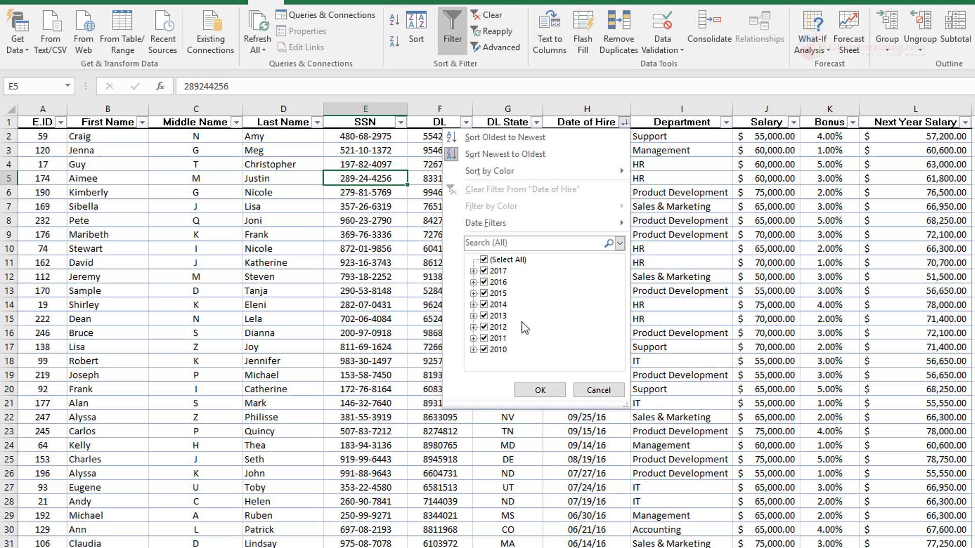
pyautogui.click(484, 271)
pyautogui.click(484, 282)
pyautogui.click(483, 294)
pyautogui.click(484, 305)
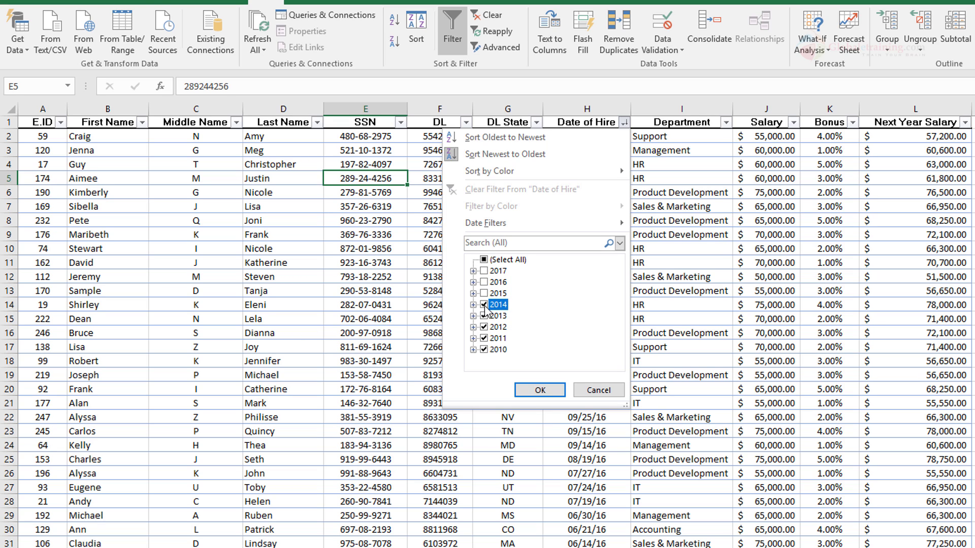
pyautogui.click(484, 316)
pyautogui.click(484, 327)
pyautogui.click(483, 338)
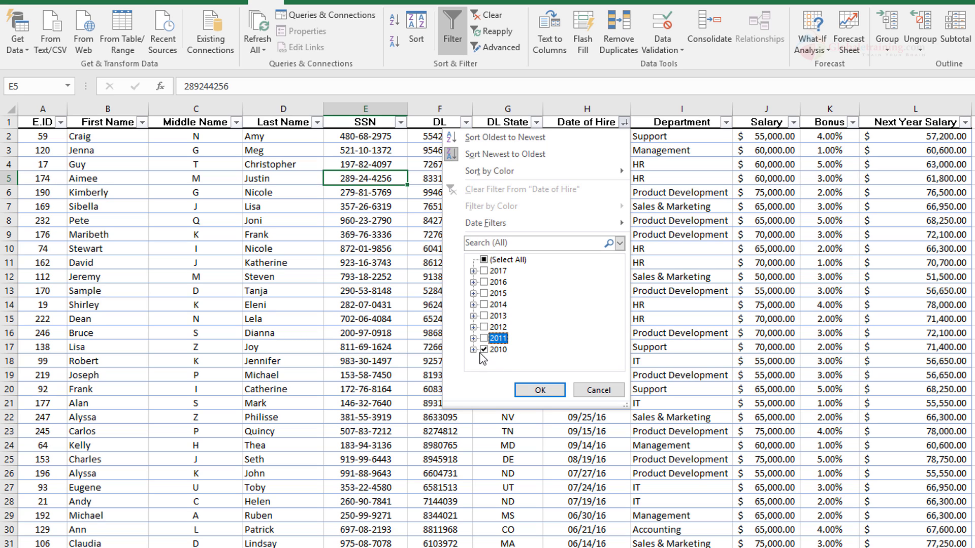
pyautogui.click(539, 391)
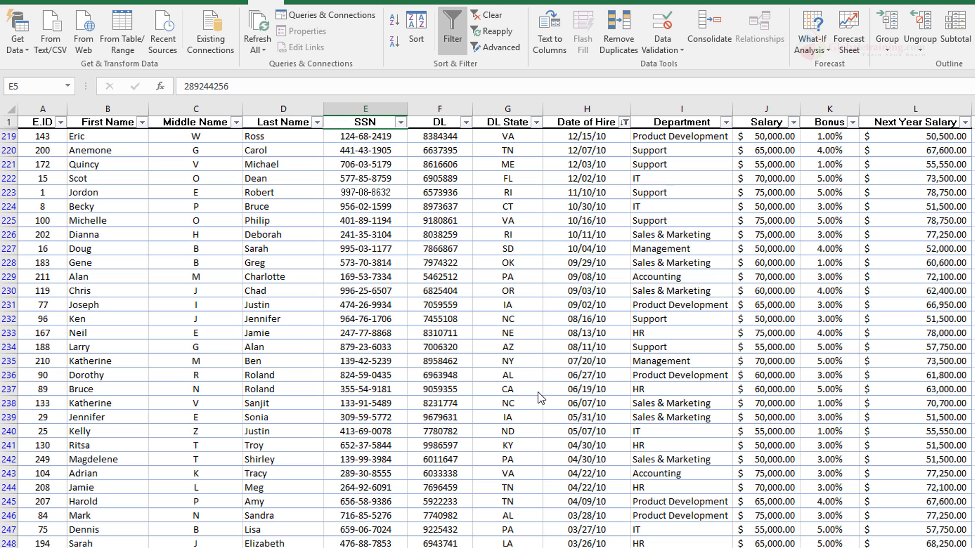
# Step: Expand 2010 in the Date of Hire filter and exclude its months June, July, August and September
pyautogui.click(625, 123)
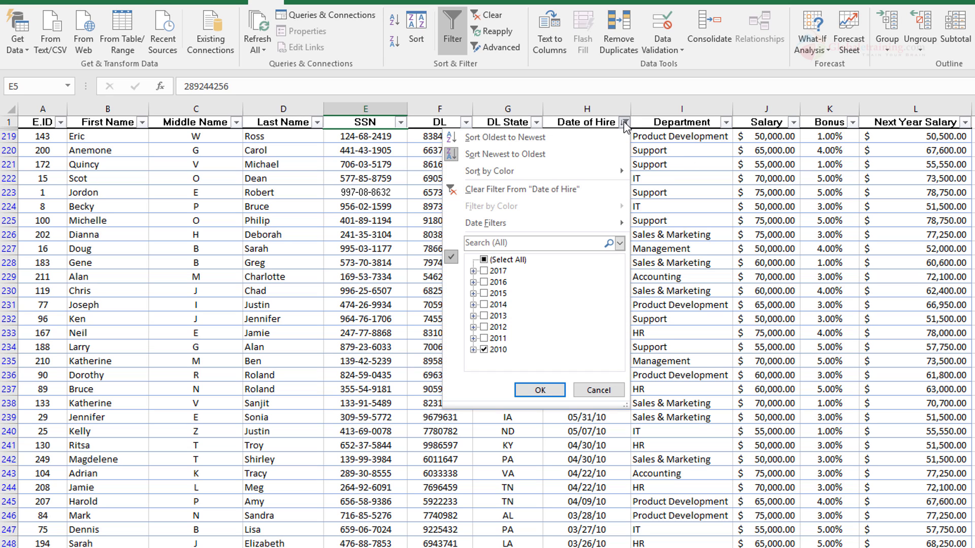
pyautogui.click(473, 350)
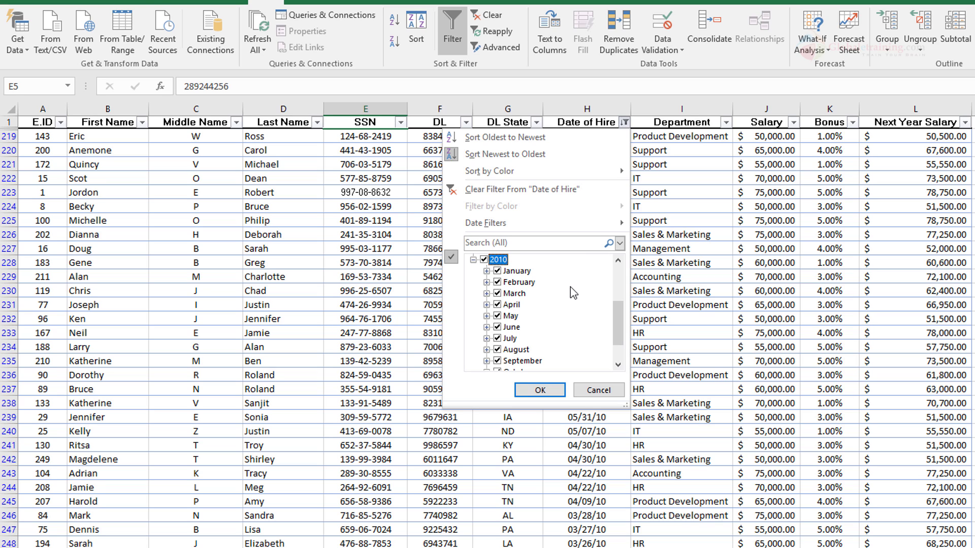
pyautogui.moveTo(619, 320); pyautogui.dragTo(619, 333)
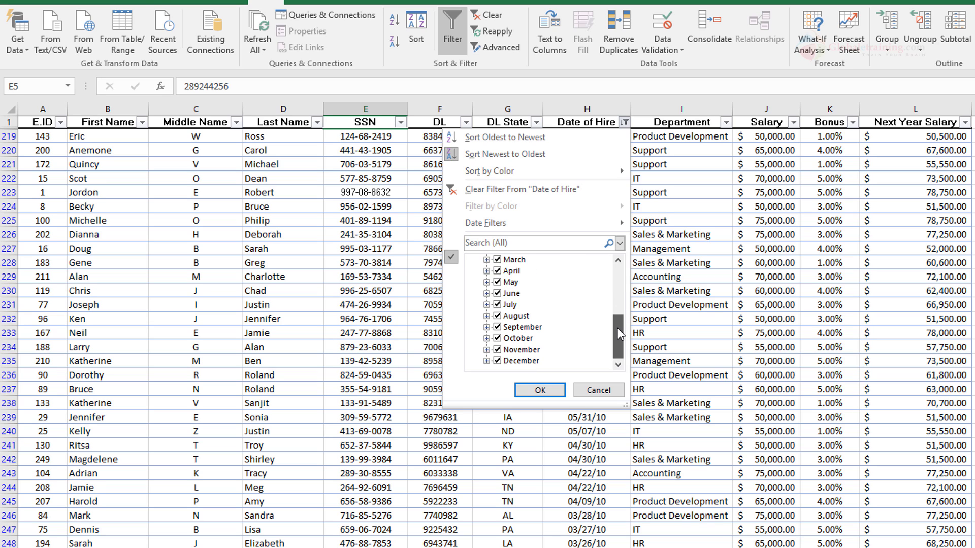
pyautogui.click(497, 327)
pyautogui.click(487, 316)
pyautogui.click(497, 305)
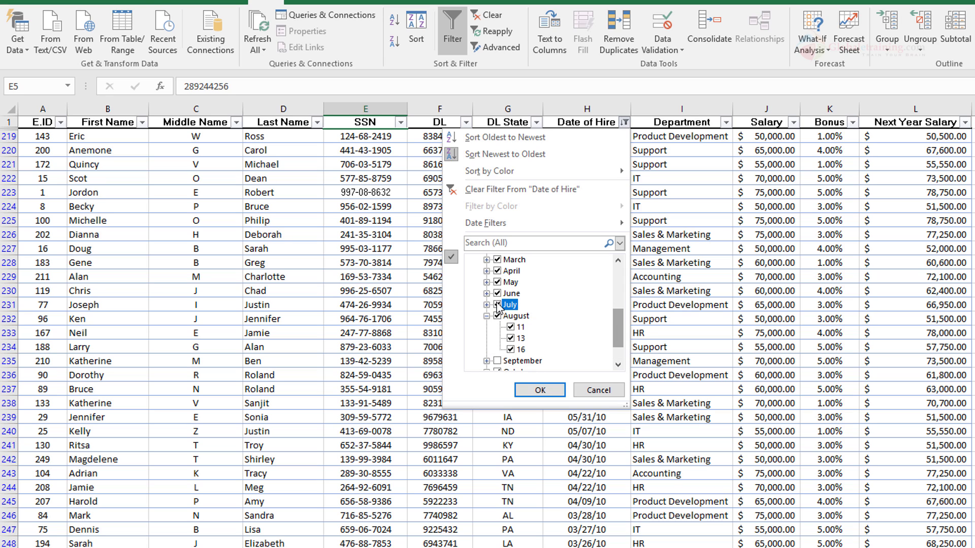
pyautogui.click(497, 293)
pyautogui.click(497, 316)
# Step: Exclude March, April and May of 2010 in the Date of Hire filter and collapse the expanded month entries
pyautogui.click(497, 283)
pyautogui.click(496, 271)
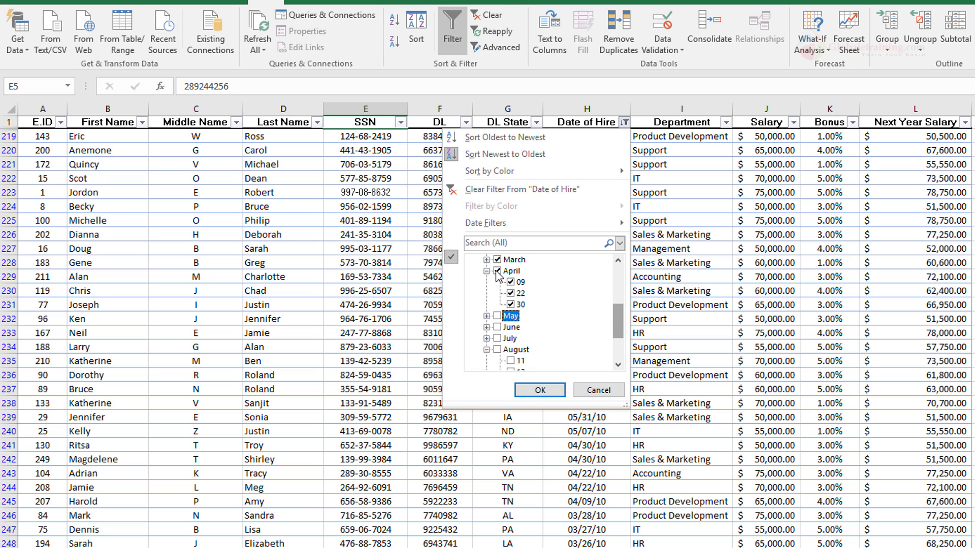
pyautogui.click(497, 260)
pyautogui.click(486, 271)
pyautogui.click(497, 271)
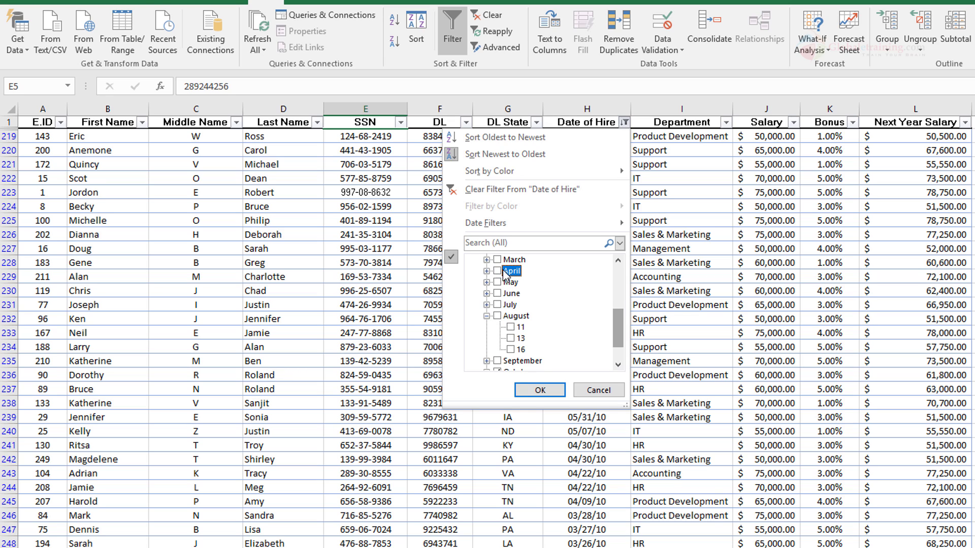
pyautogui.click(487, 316)
# Step: Exclude January and February of 2010 and apply the Date of Hire filter for October, November and December only
pyautogui.scroll(2, 598, 322)
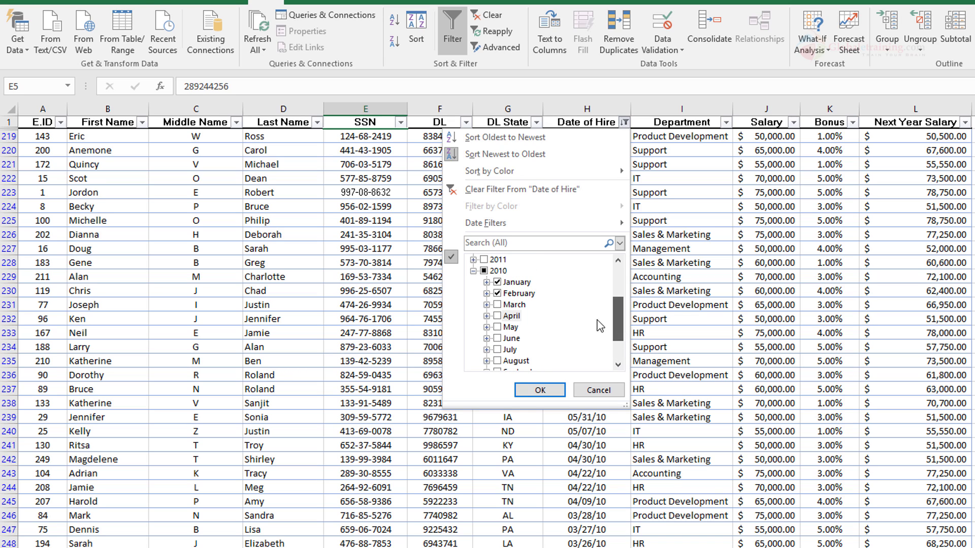
pyautogui.click(497, 294)
pyautogui.click(487, 282)
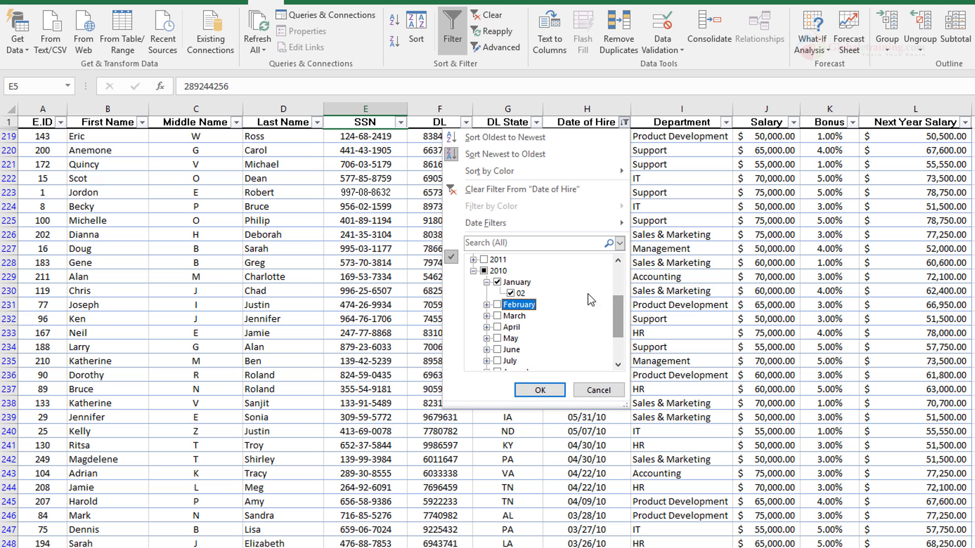
pyautogui.click(497, 283)
pyautogui.click(486, 282)
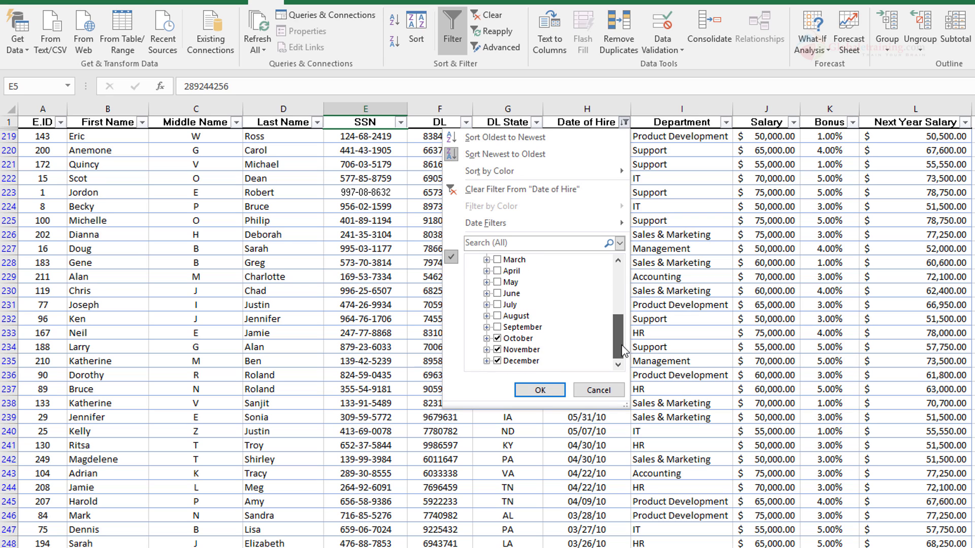
pyautogui.scroll(-2, 610, 314)
pyautogui.click(526, 388)
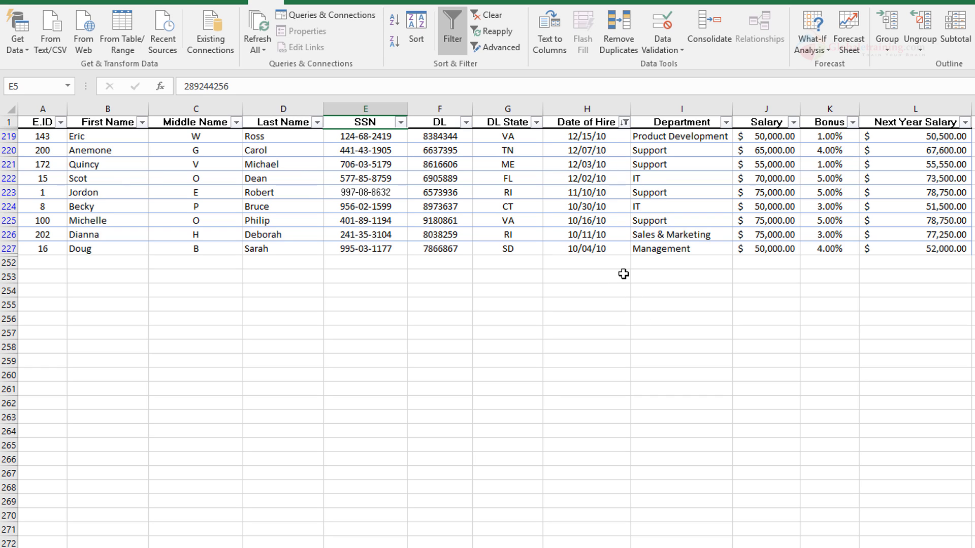
# Step: Clear the filter from the Date of Hire column
pyautogui.click(625, 122)
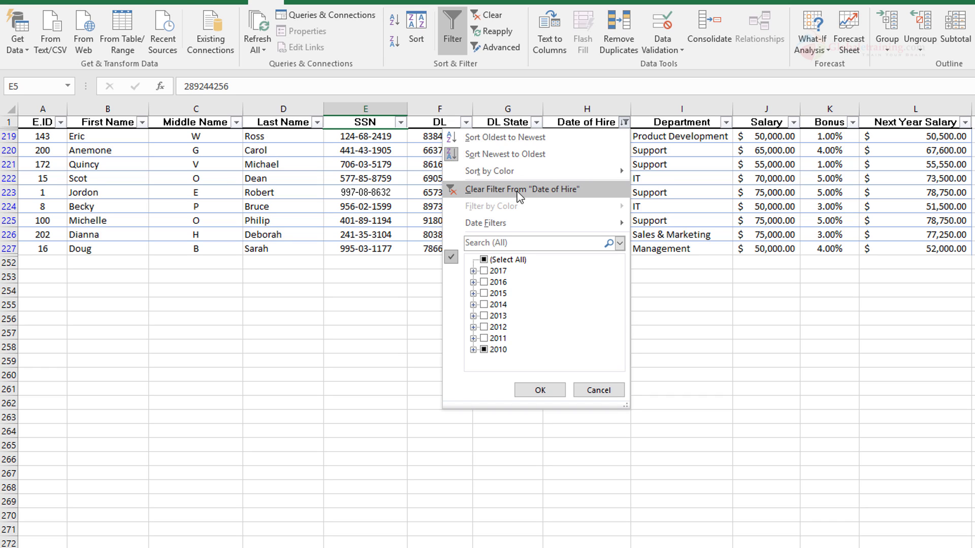
pyautogui.click(484, 261)
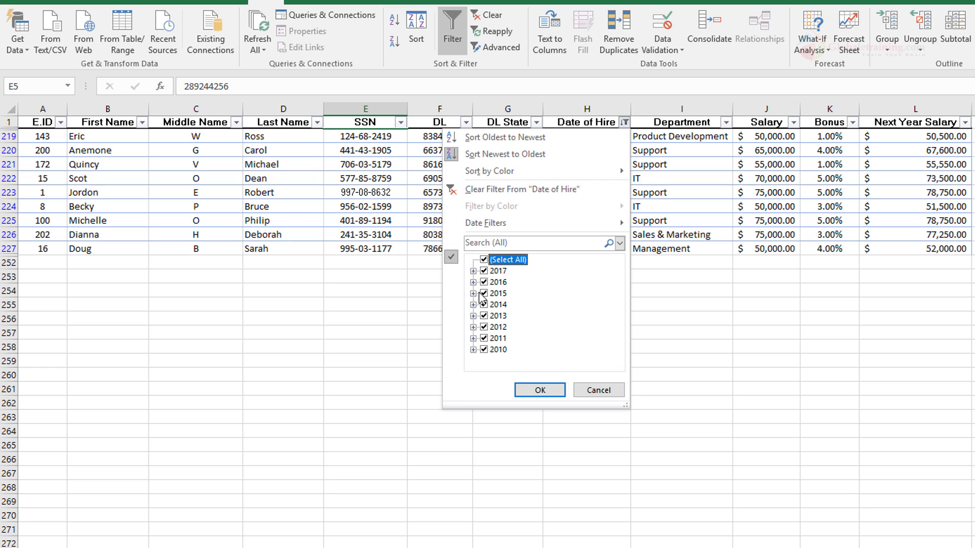
pyautogui.click(509, 196)
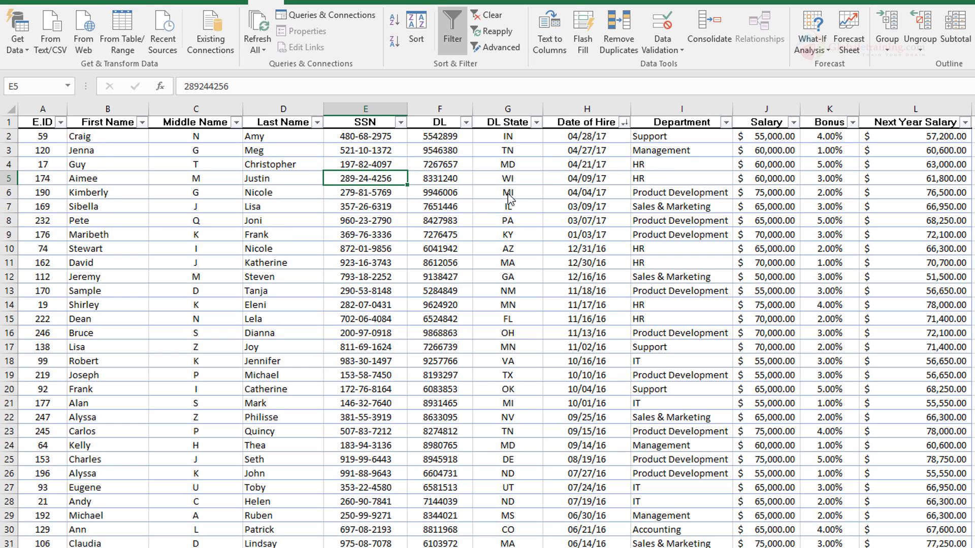